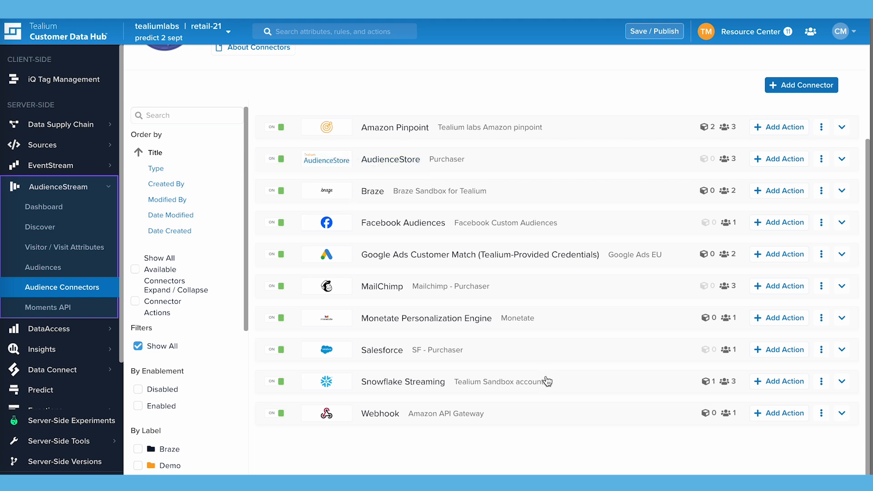
Search the Connector Marketplace for "snow" and close the marketplace without adding a connector
left_click(790, 90)
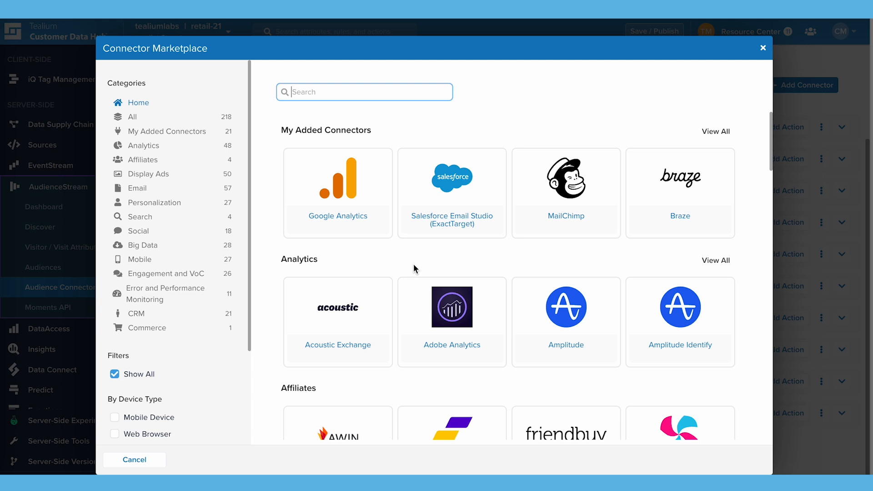
type("snow")
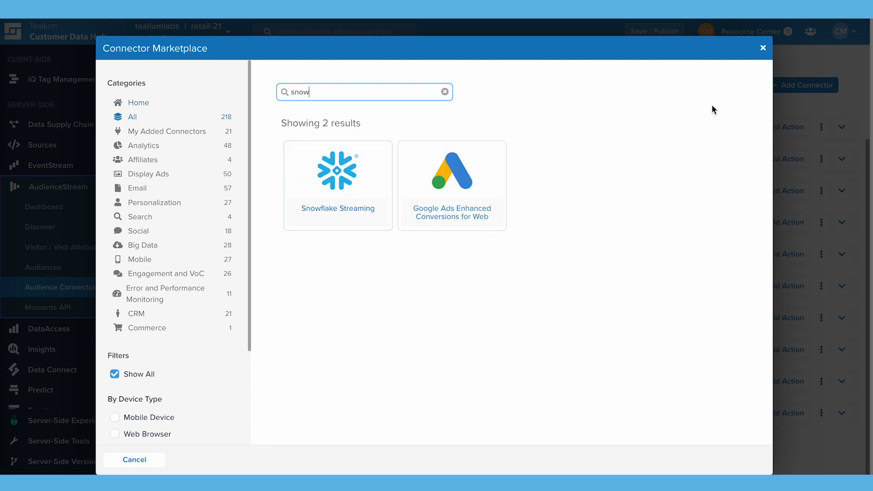
left_click(763, 48)
Expand the Snowflake Streaming connector and open its Send Entire Visitor Data action for editing
left_click(499, 383)
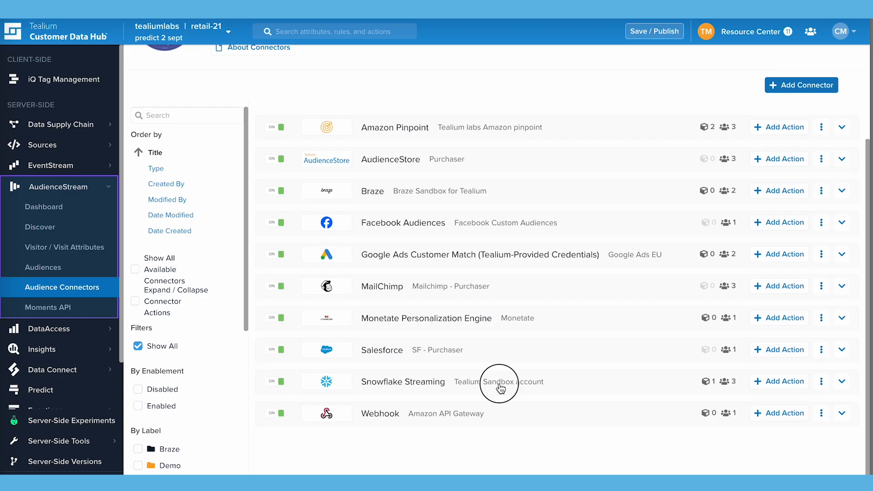
scroll(473, 400, "down", 2)
left_click(472, 400)
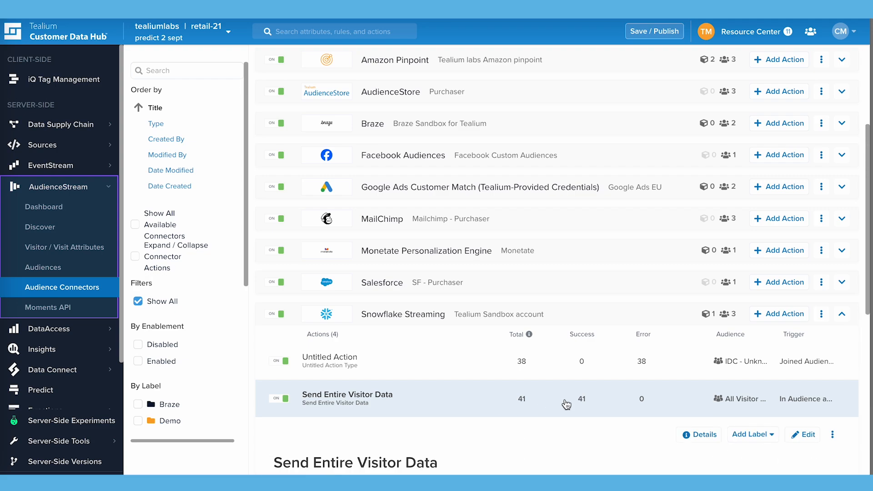
left_click(800, 428)
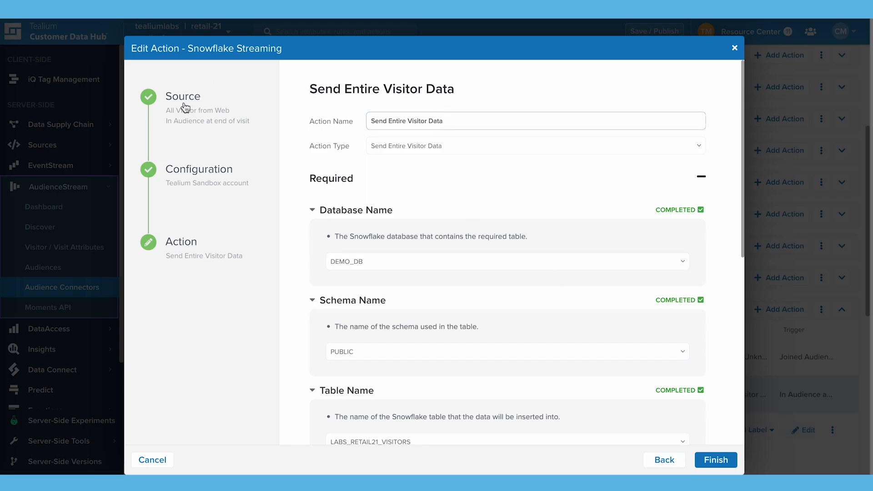
Show the action's Source settings and view the audience choices without changing the selection
left_click(237, 100)
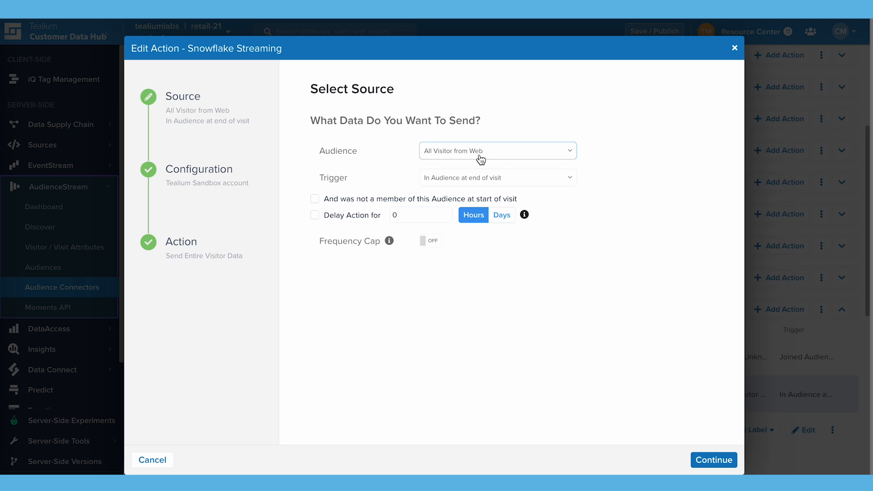
left_click(552, 162)
left_click(552, 157)
Show the action's connector configuration, examine the form for adding a new Snowflake connector, and close it unsaved
left_click(219, 177)
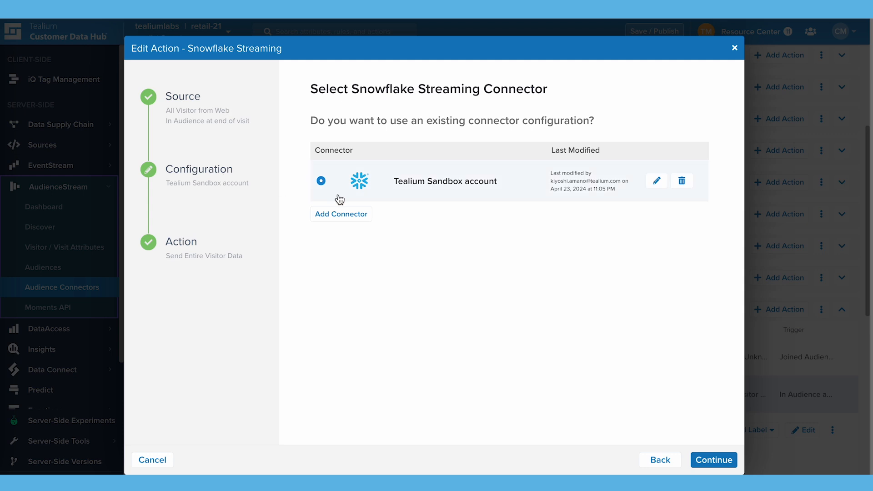
left_click(357, 222)
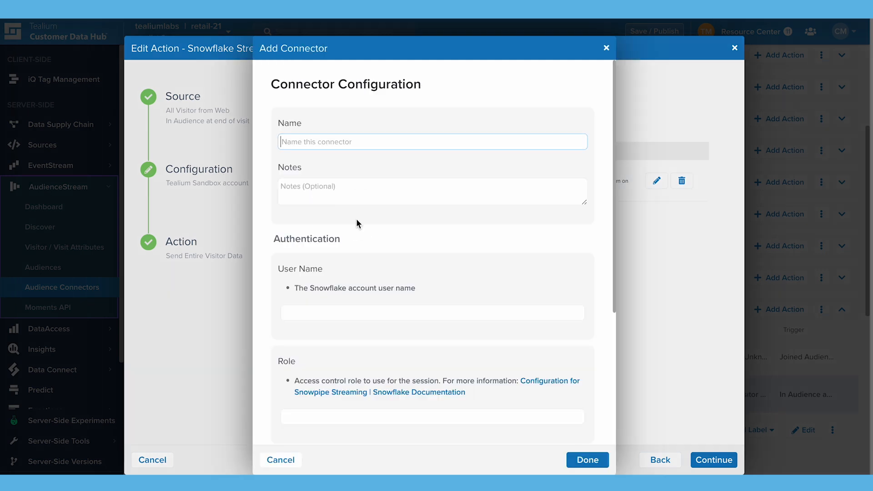
scroll(348, 174, "down", 5)
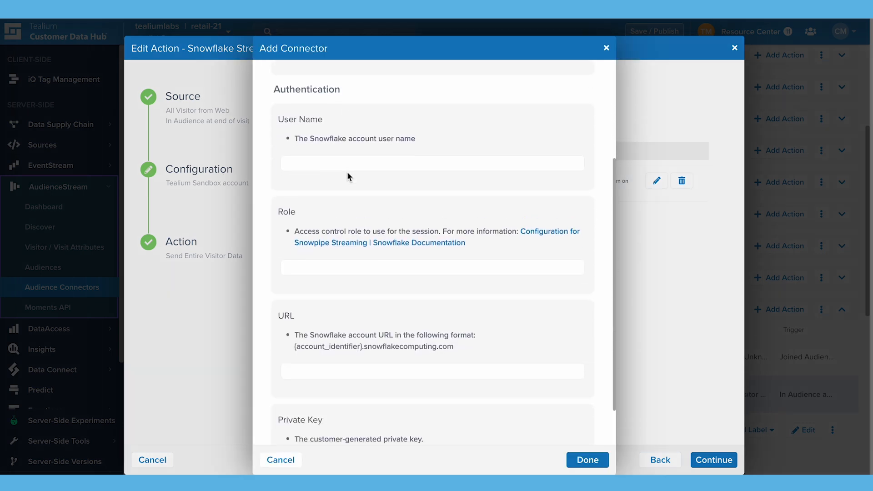
scroll(348, 175, "up", 5)
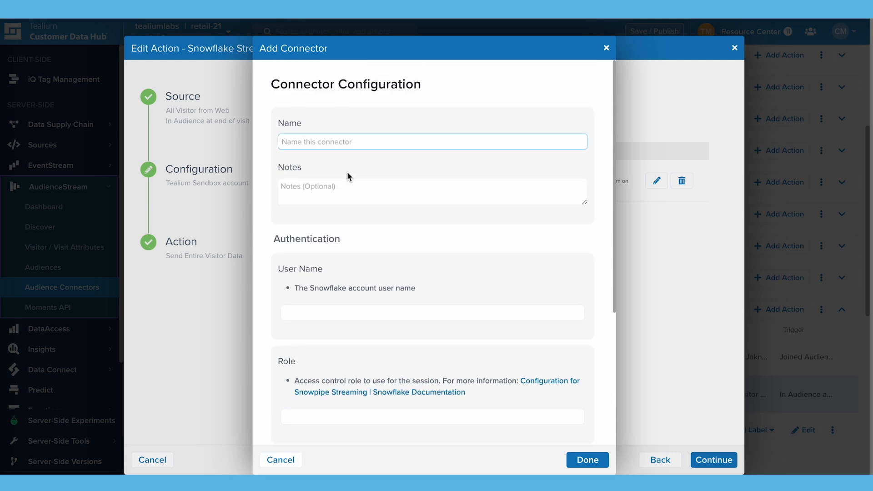
left_click(605, 48)
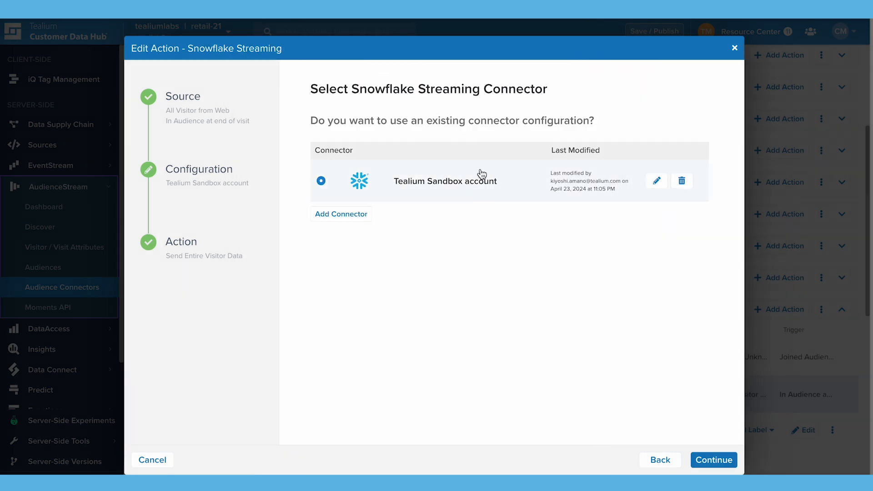
Show the Action settings and view the available action types, keeping Send Entire Visitor Data
left_click(190, 258)
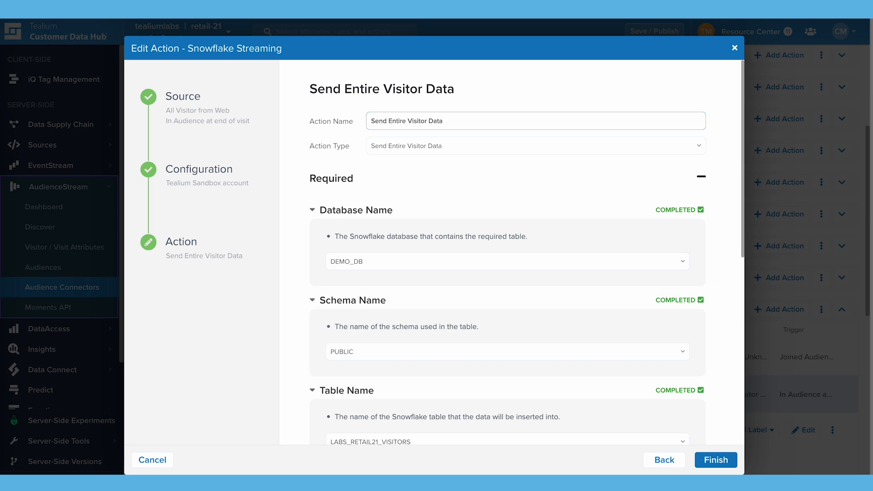
left_click(453, 151)
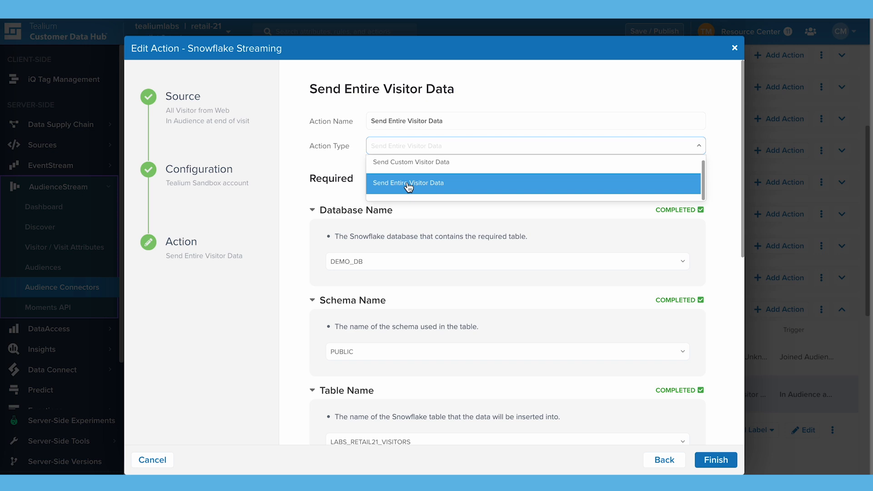
left_click(328, 168)
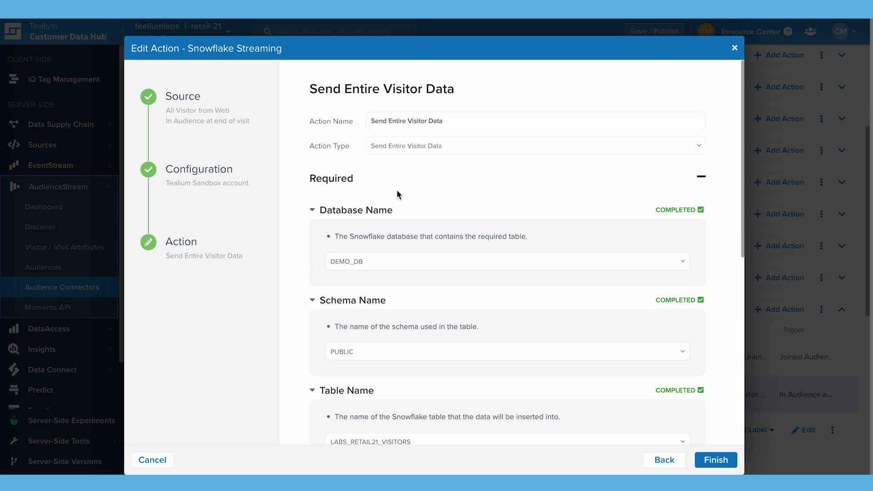
Examine the required Snowflake database, schema, table and column settings, and expand the optional Timestamp Attribute section
scroll(396, 192, "down", 3)
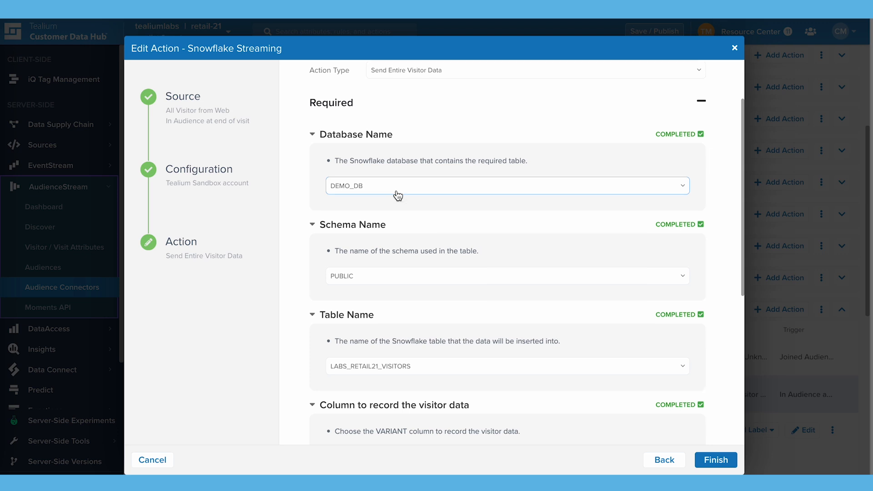
scroll(398, 196, "down", 1)
scroll(399, 196, "down", 1)
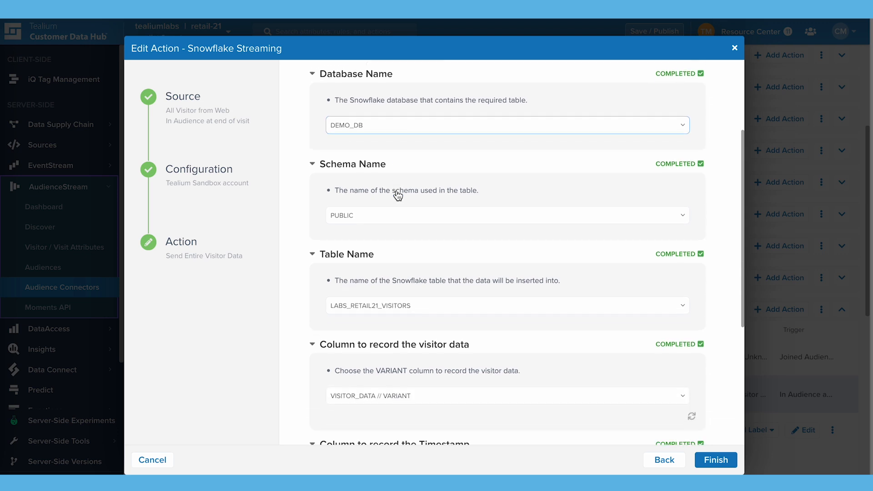
scroll(398, 195, "down", 1)
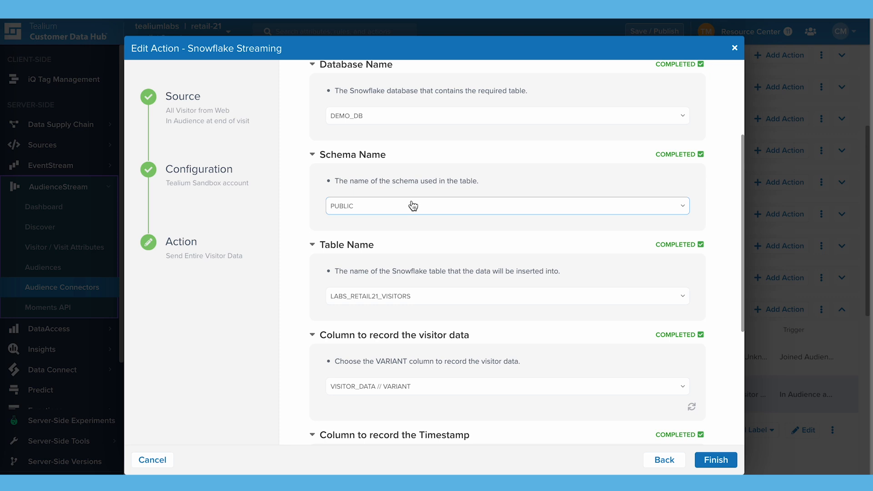
scroll(411, 203, "down", 2)
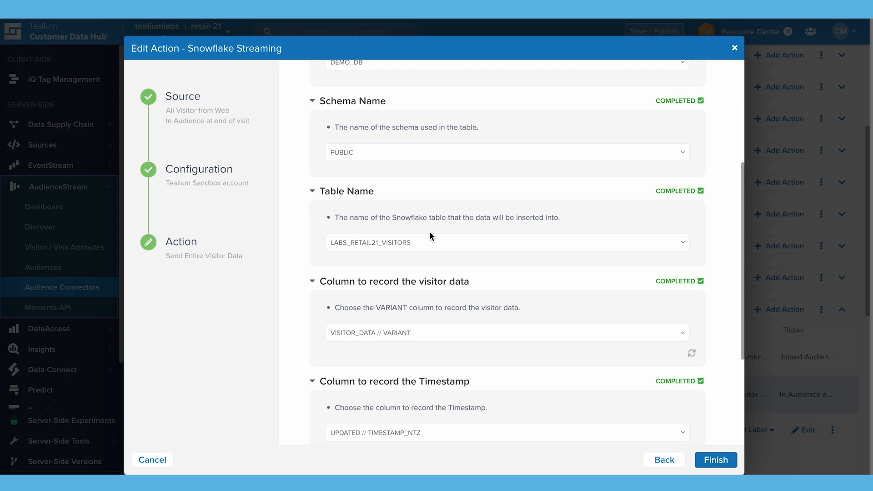
scroll(430, 230, "down", 1)
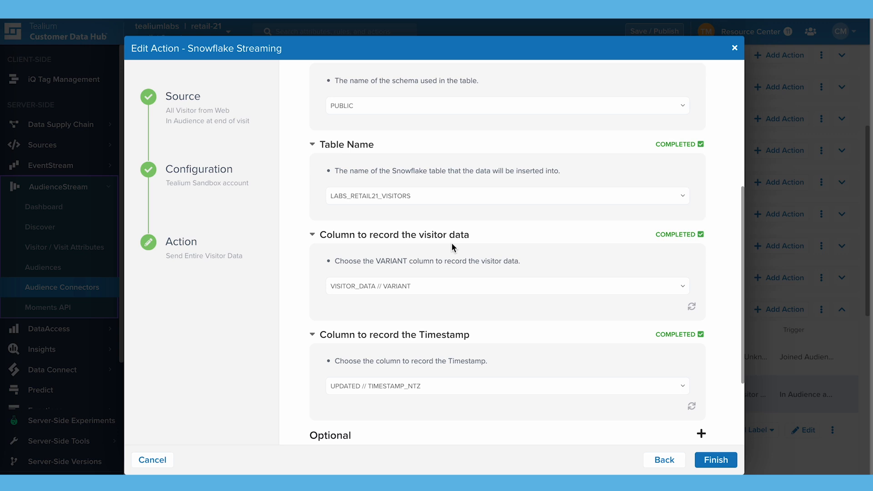
scroll(452, 244, "down", 1)
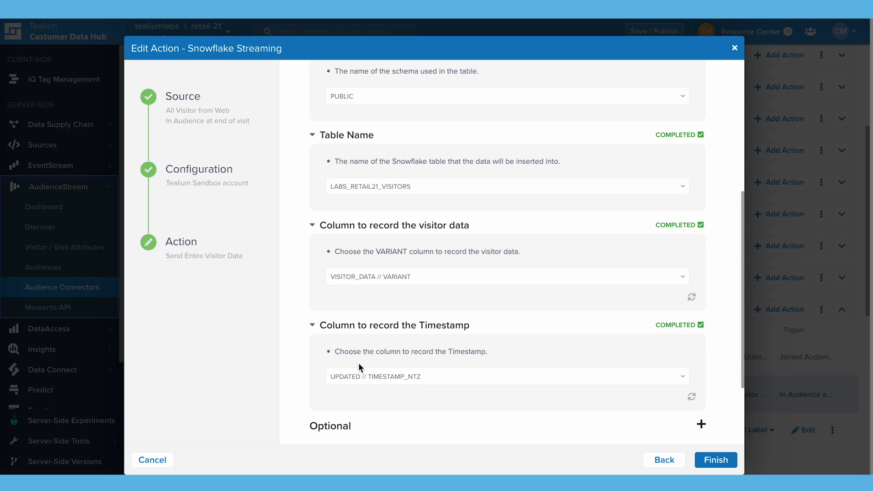
scroll(359, 364, "down", 3)
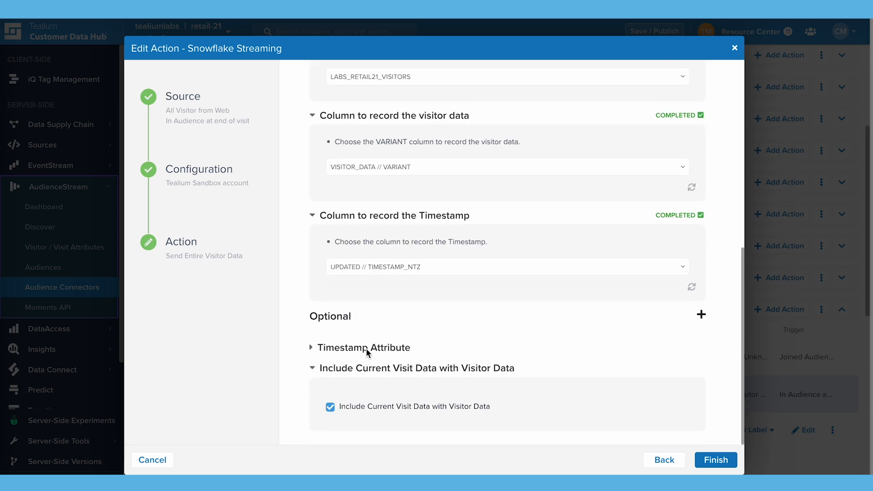
left_click(343, 347)
scroll(443, 355, "down", 2)
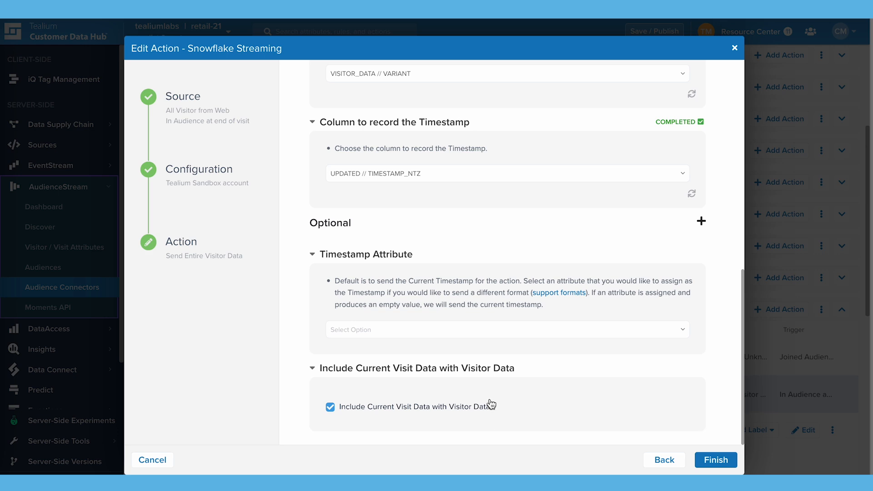
Review the whole Send Entire Visitor Data form again, from the database name to the optional settings
scroll(475, 377, "up", 6)
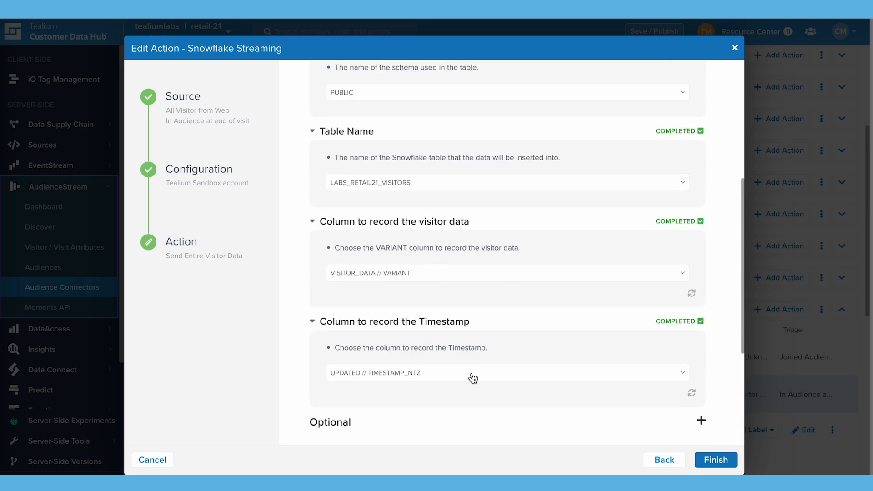
scroll(473, 377, "up", 5)
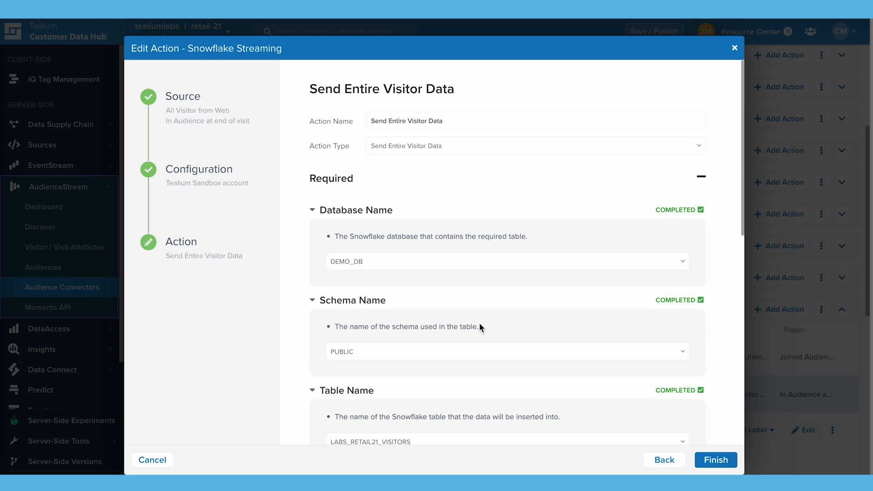
scroll(469, 314, "down", 1)
scroll(468, 315, "down", 3)
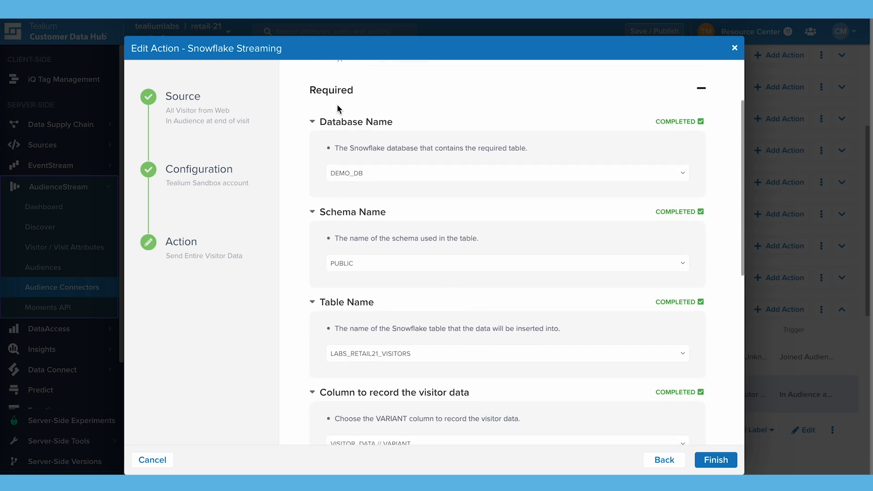
scroll(396, 183, "down", 3)
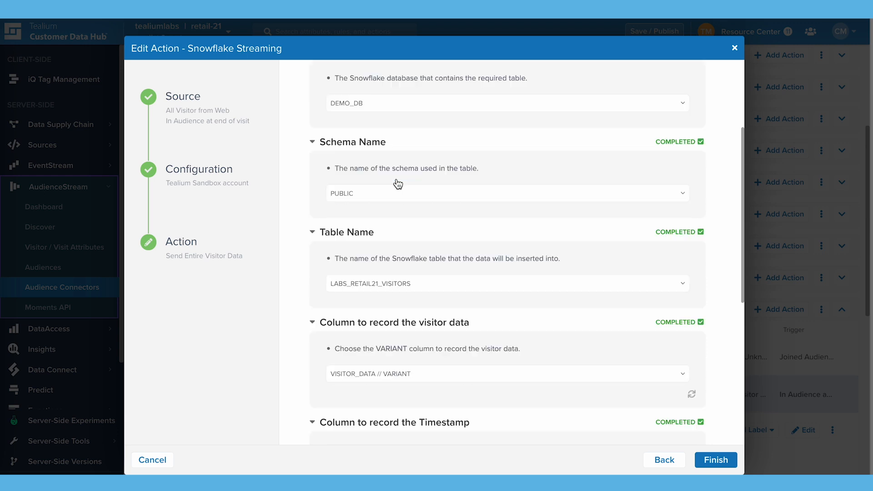
scroll(398, 184, "down", 3)
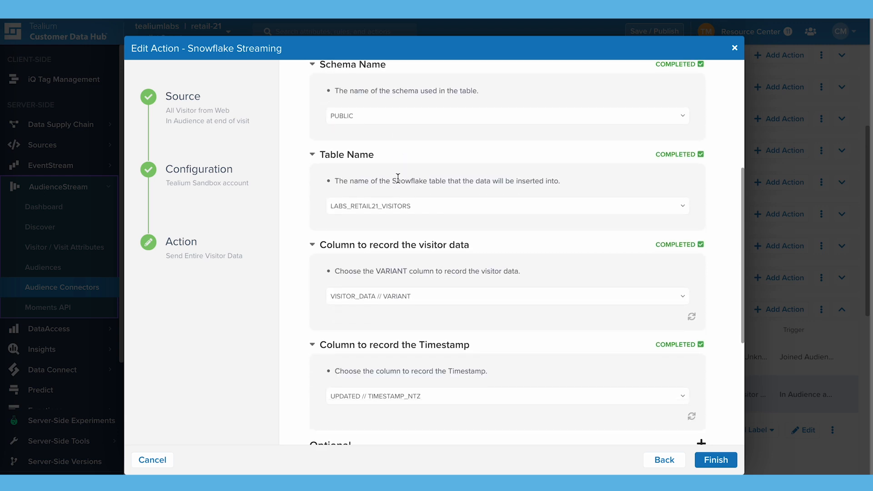
scroll(514, 319, "up", 3)
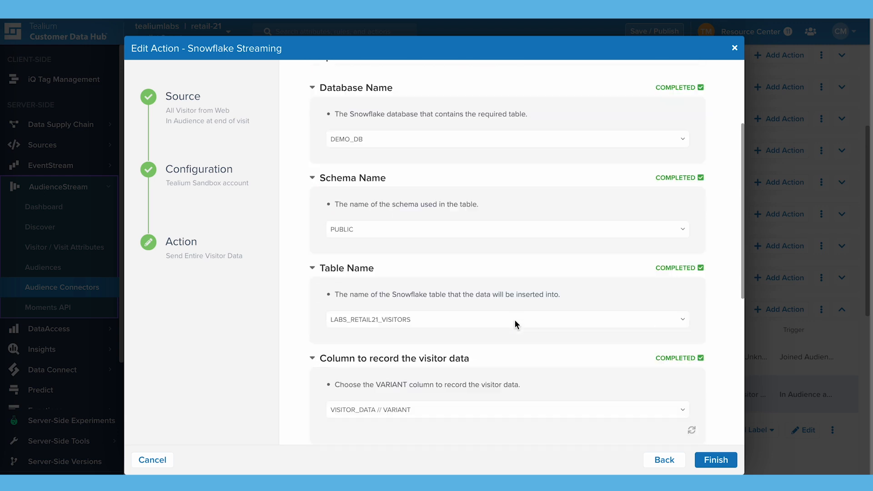
scroll(514, 319, "up", 3)
scroll(515, 320, "down", 10)
scroll(511, 324, "down", 2)
scroll(509, 323, "up", 9)
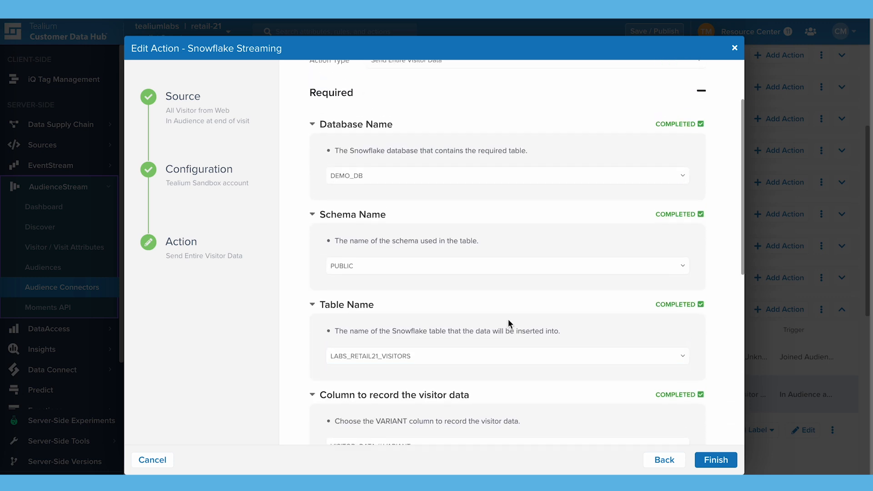
scroll(508, 323, "up", 2)
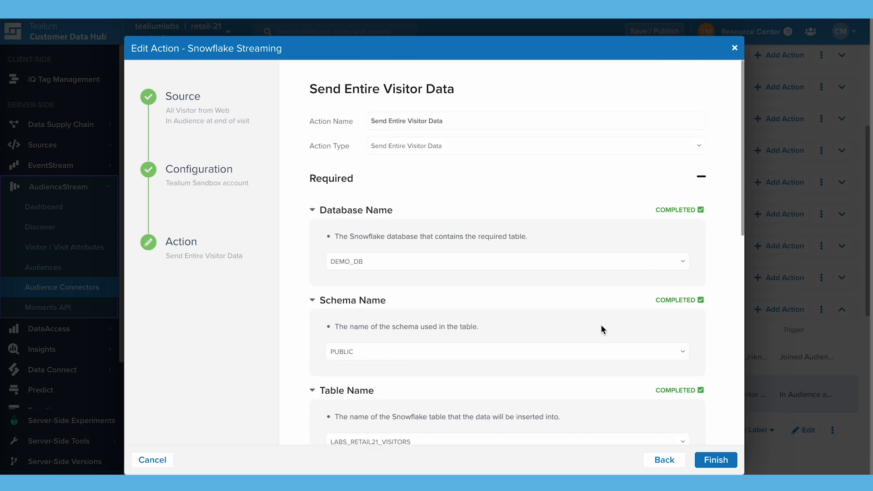
Switch the action type to Send Custom Visitor Data, examine its table and Visitor Parameters mapping fields, and cancel the edit
left_click(417, 152)
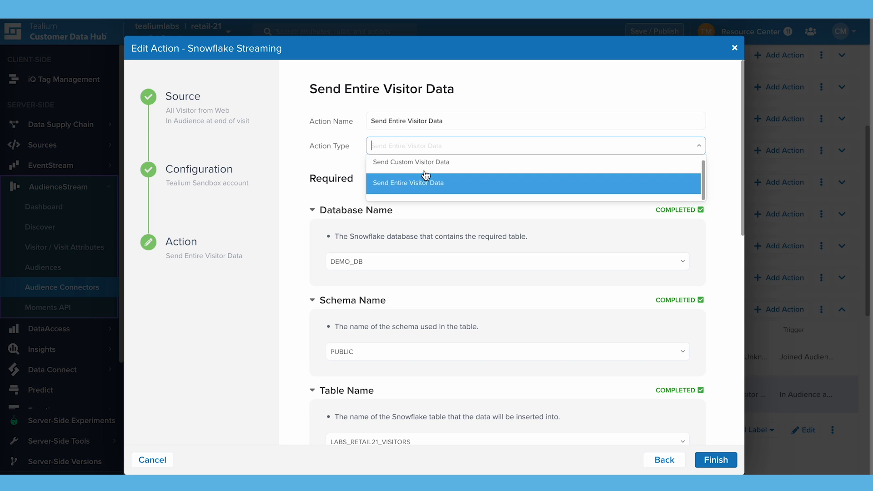
left_click(424, 164)
scroll(428, 183, "down", 4)
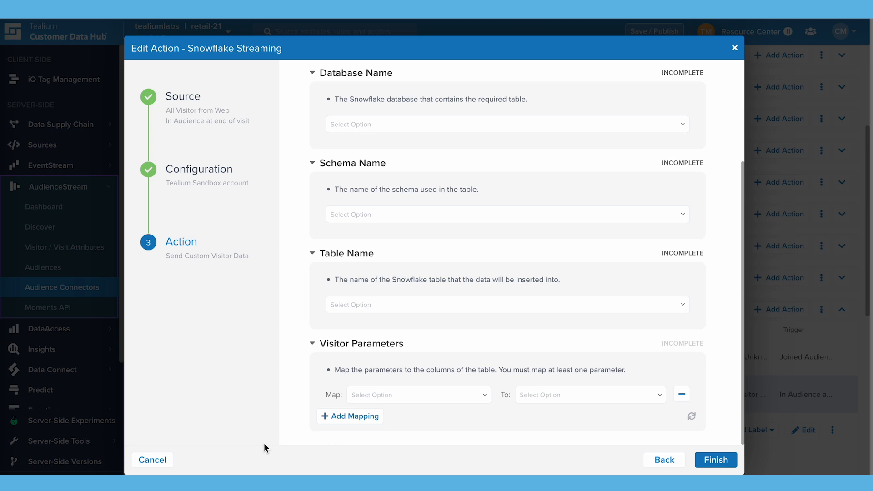
left_click(140, 463)
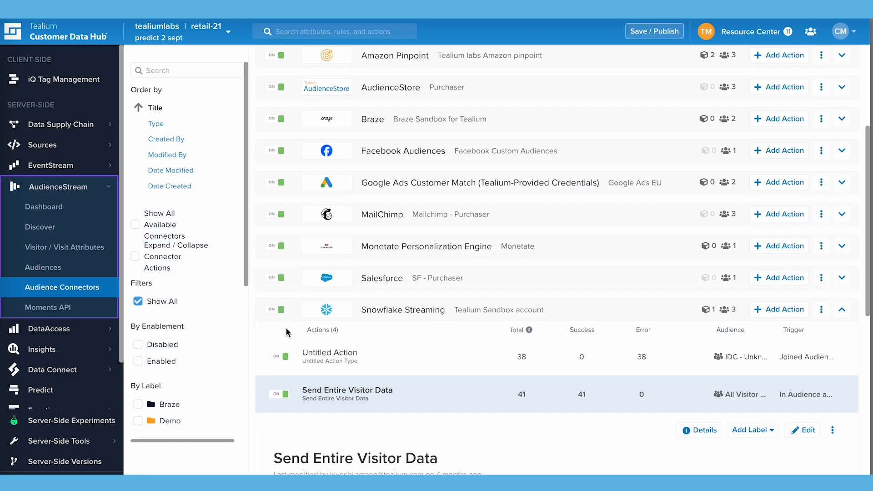
Examine the Actions Triggered statistics and chart of the Send Entire Visitor Data action for the past 7 days
scroll(373, 325, "up", 3)
scroll(373, 325, "down", 9)
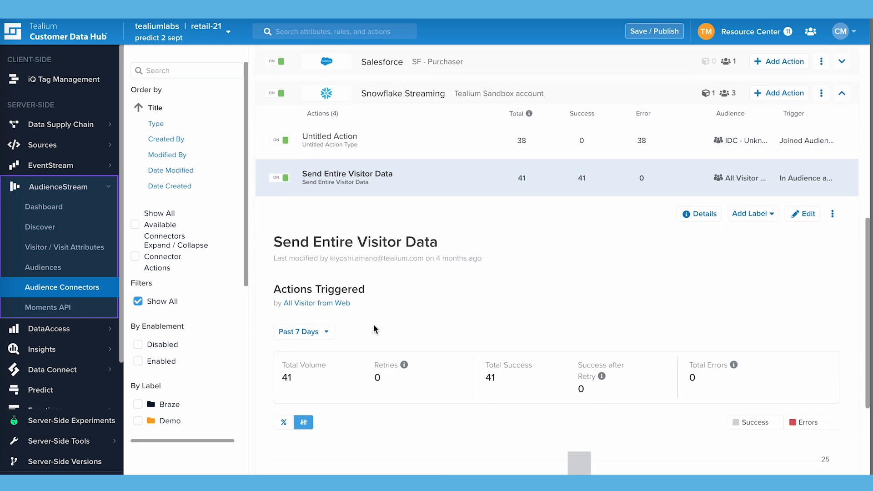
scroll(374, 329, "down", 1)
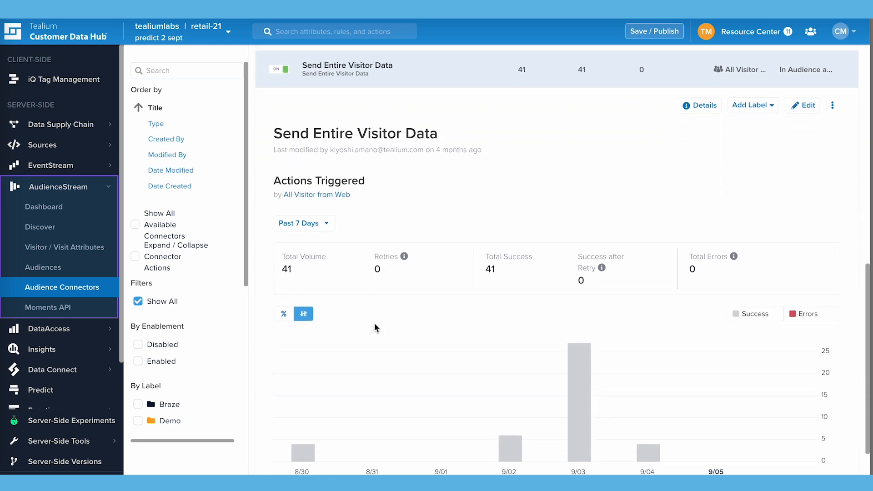
scroll(368, 318, "down", 2)
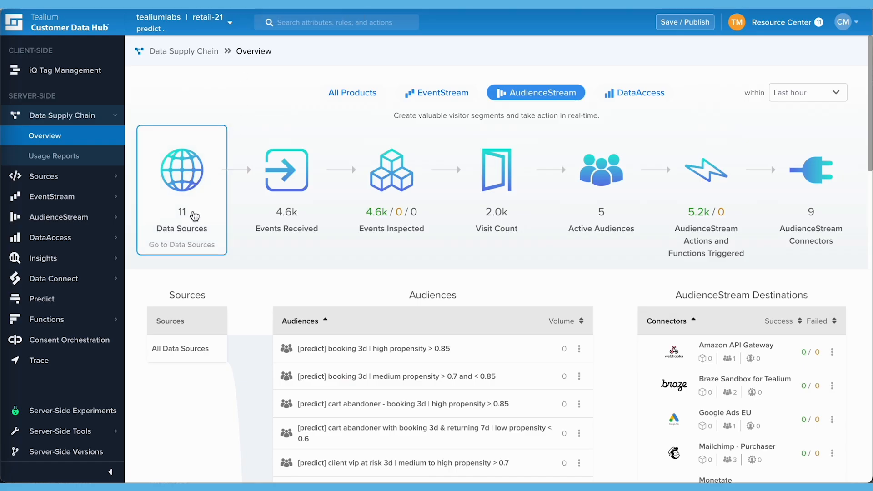
Add a Snowflake data warehouse source named Snowflake Native Connection from the Data Sources page and proceed to its connection configuration
left_click(195, 215)
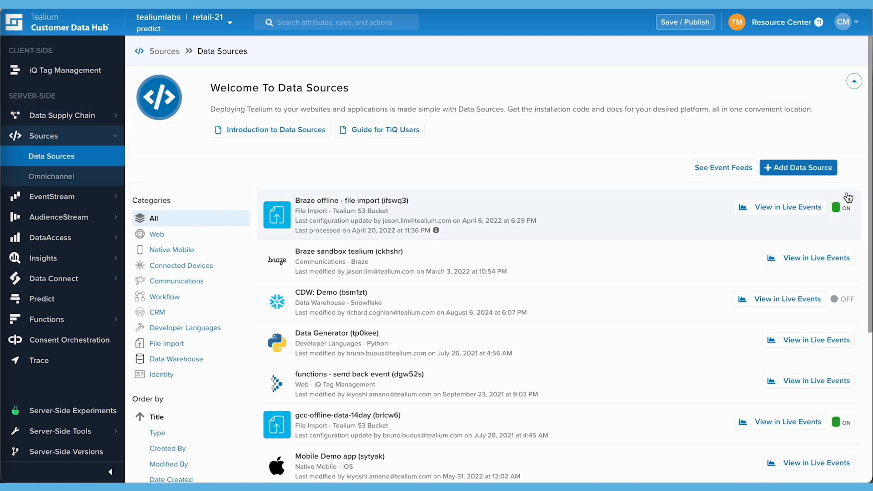
left_click(805, 166)
scroll(495, 242, "down", 5)
scroll(498, 241, "down", 15)
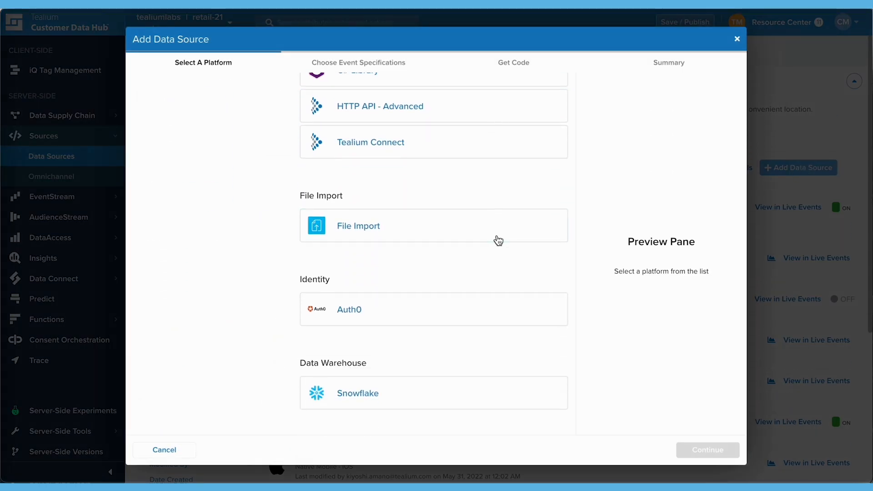
left_click(478, 390)
left_click(614, 262)
type("Snowflake Native Connection")
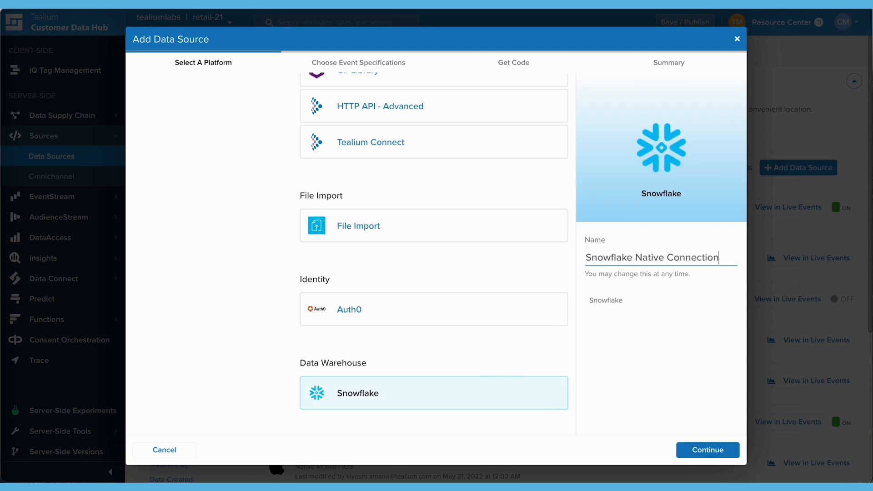
left_click(700, 448)
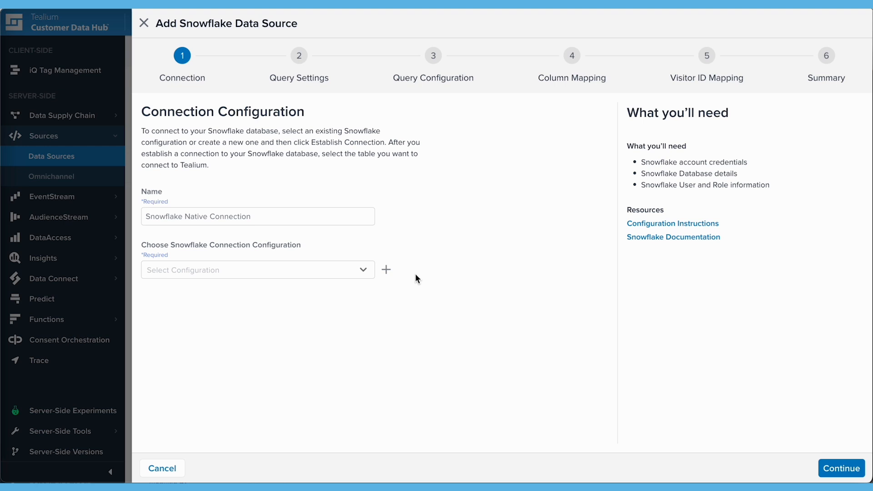
Examine the fields of a new Snowflake connection configuration and close the form without saving
left_click(387, 270)
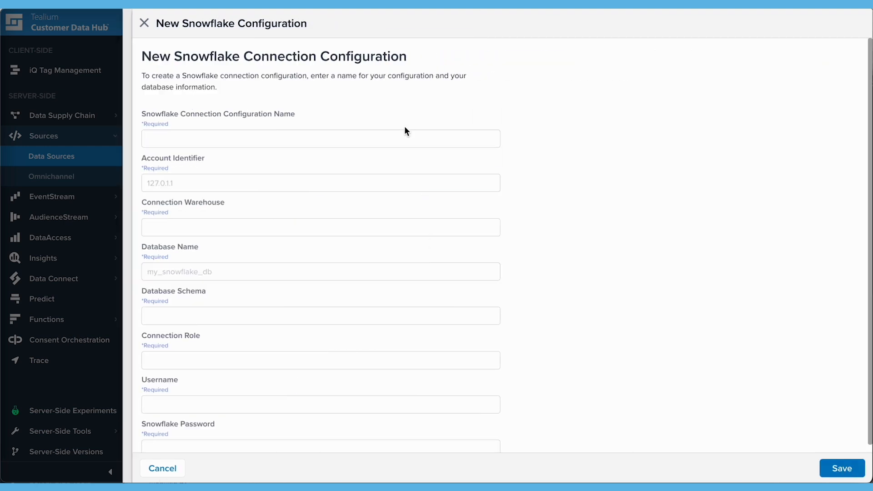
scroll(402, 251, "down", 1)
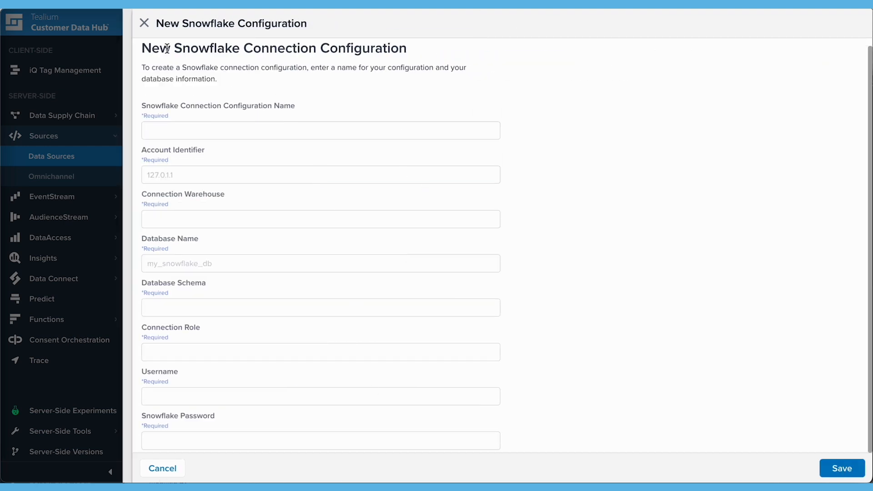
left_click(144, 23)
Choose the existing configuration My Snowflake Connection iybnql and establish the connection
left_click(300, 275)
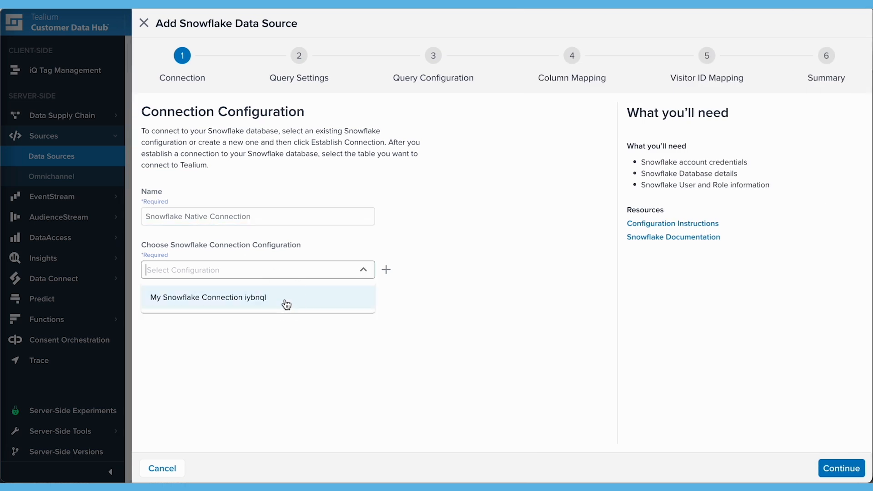
left_click(284, 301)
left_click(226, 320)
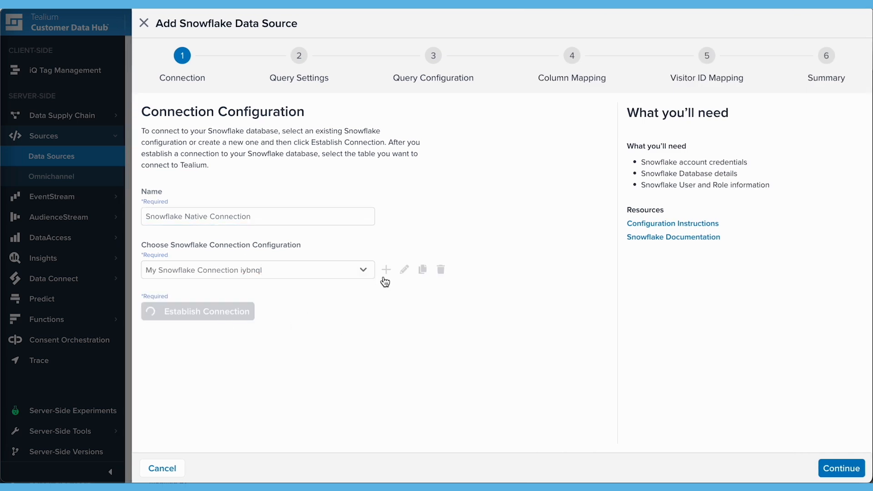
Connect the CUSTOMER_SAMPLE2 table with processing turned off, and continue to the query settings
scroll(248, 343, "down", 1)
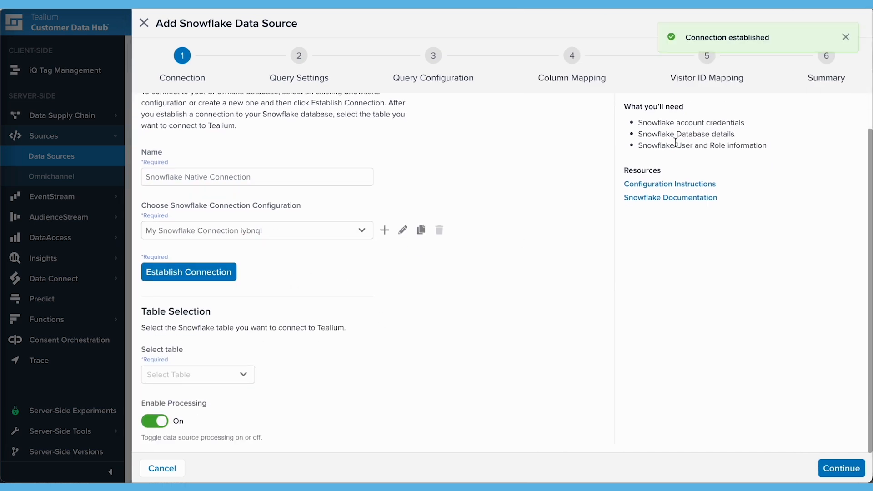
left_click(245, 377)
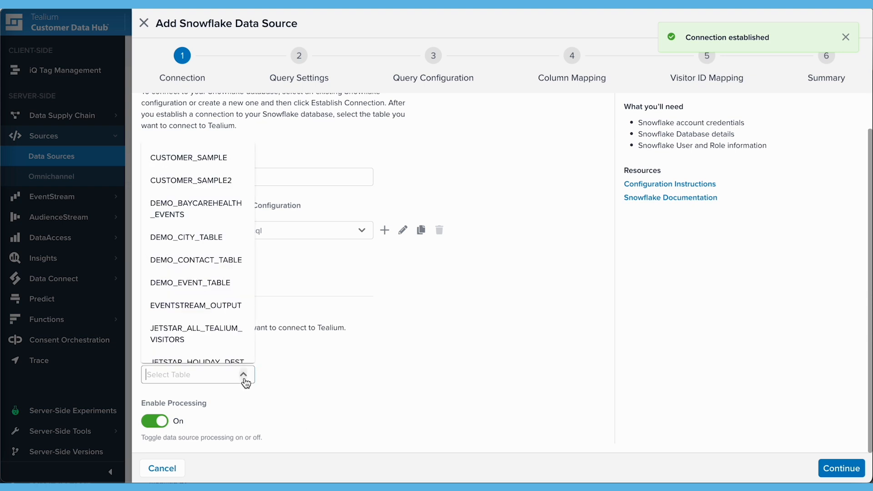
left_click(230, 188)
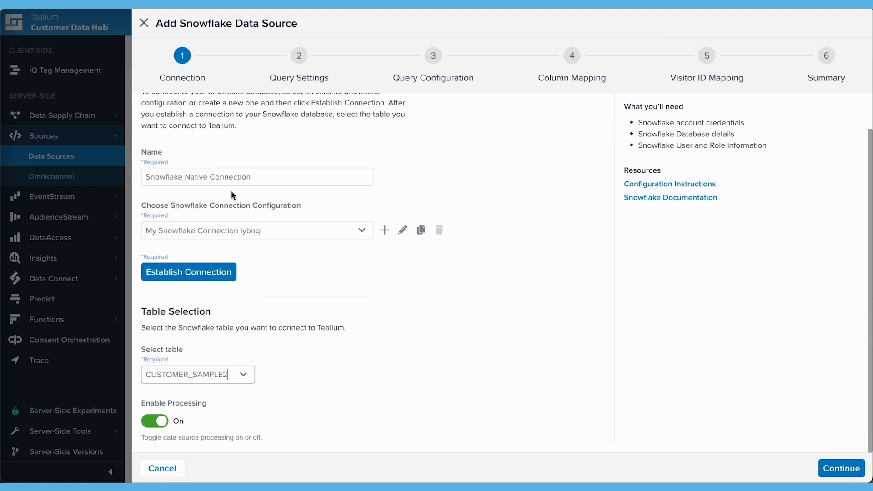
left_click(168, 425)
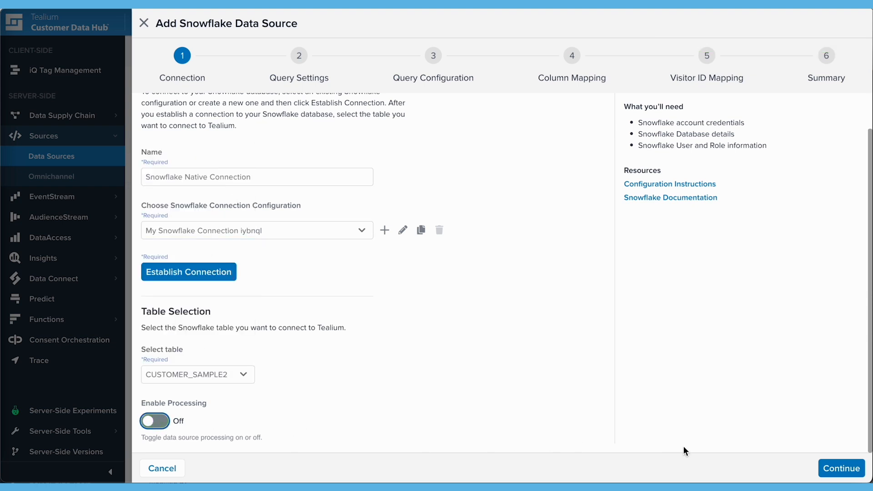
left_click(837, 468)
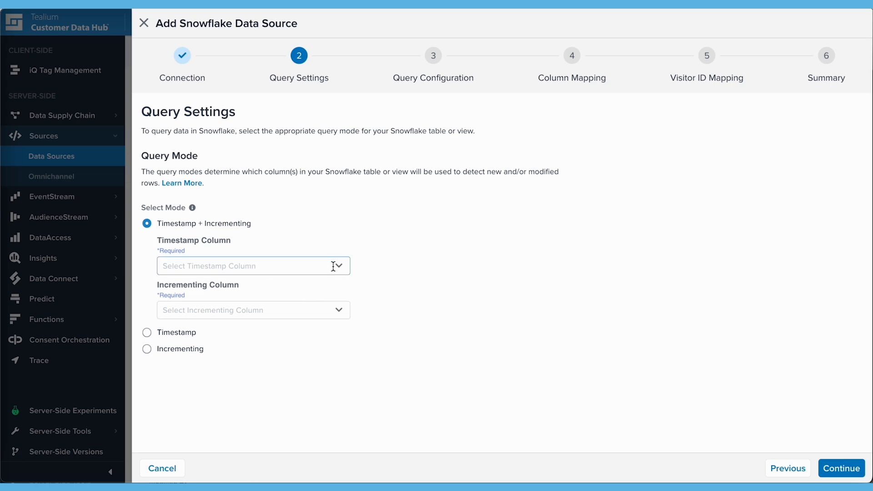
Set the query mode to Timestamp with TIMESTAMP as the timestamp column, and continue to the query configuration
left_click(179, 335)
left_click(210, 284)
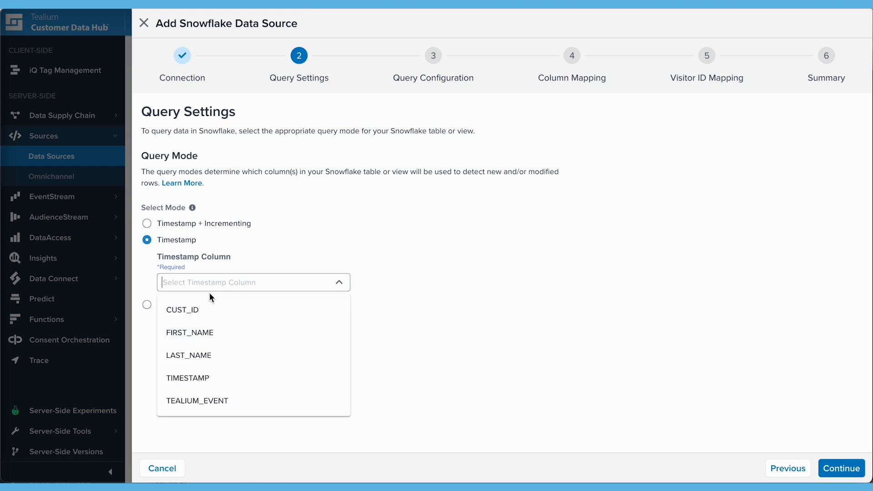
left_click(203, 379)
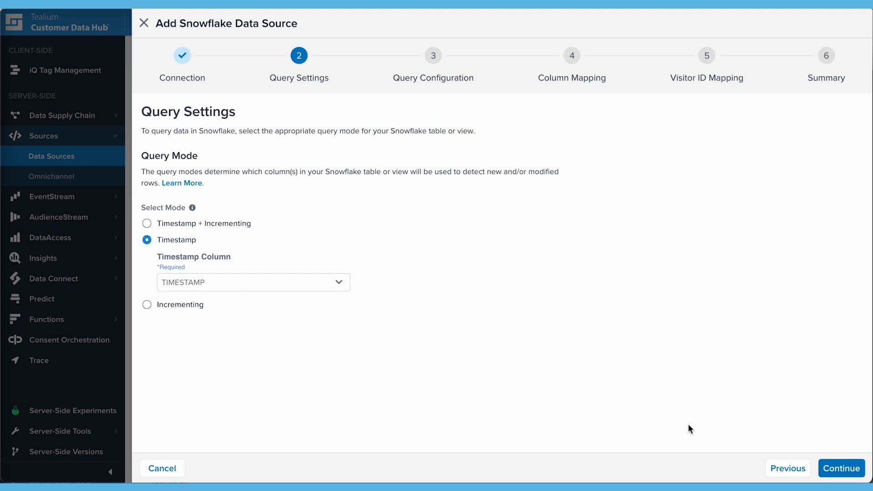
left_click(837, 468)
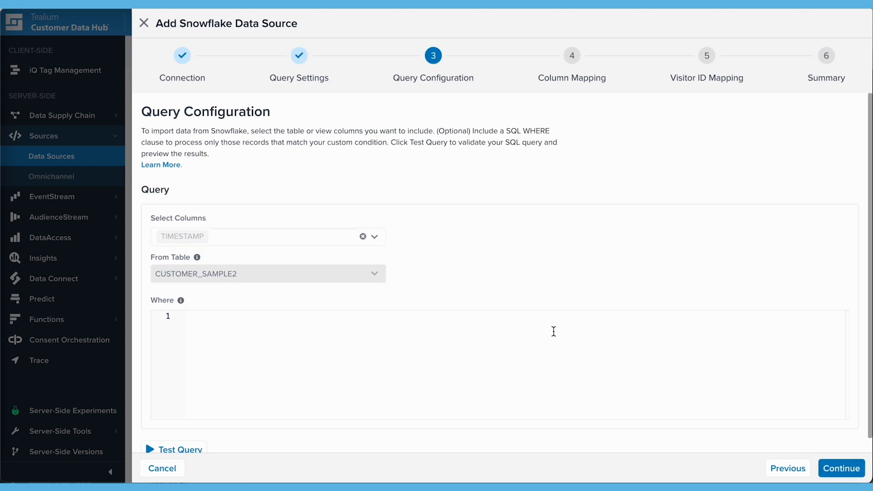
Include the CUST_ID, FIRST_NAME, LAST_NAME and TEALIUM_EVENT columns in the query
left_click(376, 238)
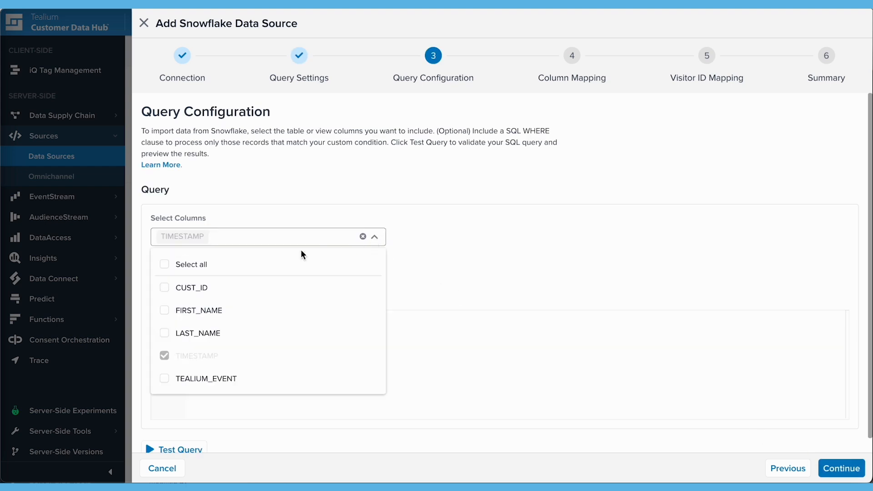
left_click(169, 293)
left_click(187, 311)
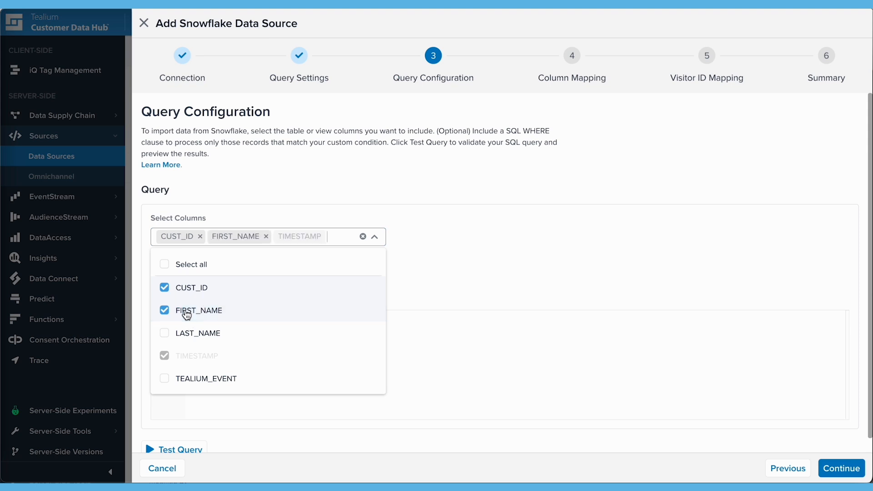
left_click(193, 347)
left_click(207, 395)
left_click(461, 289)
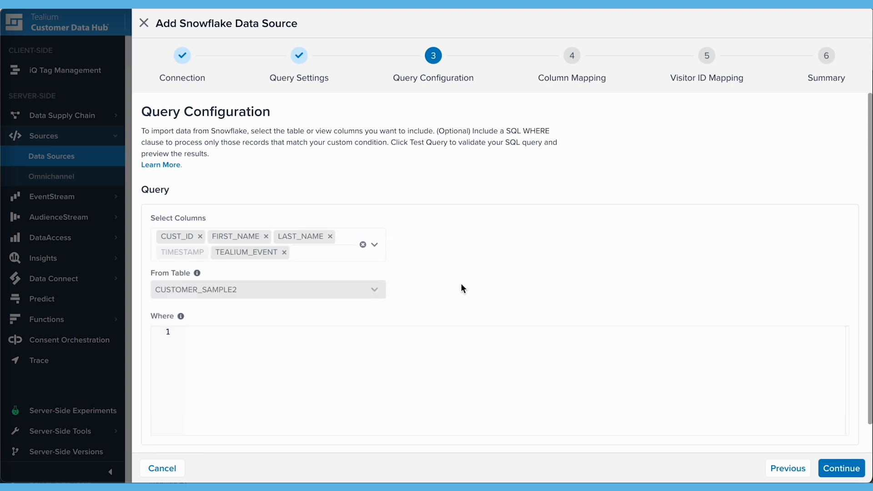
Test the query without a WHERE condition, check the result preview, and continue to the column mapping
scroll(462, 289, "down", 1)
left_click(168, 434)
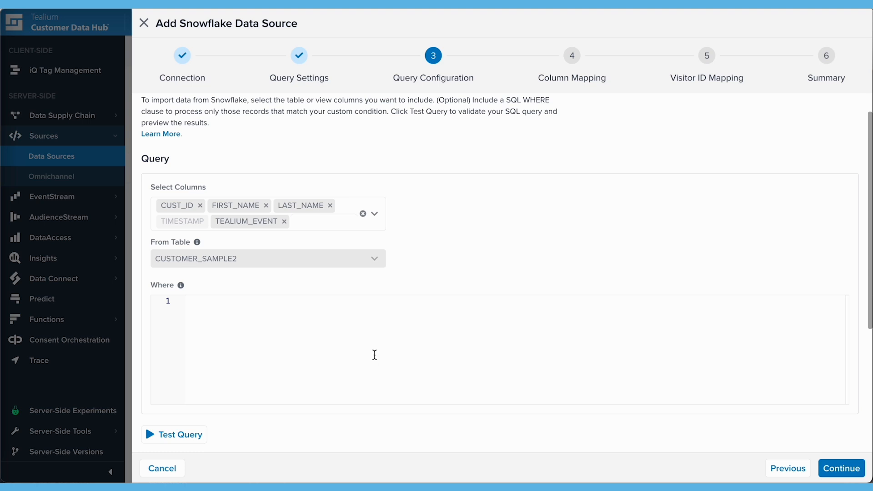
scroll(413, 312, "down", 5)
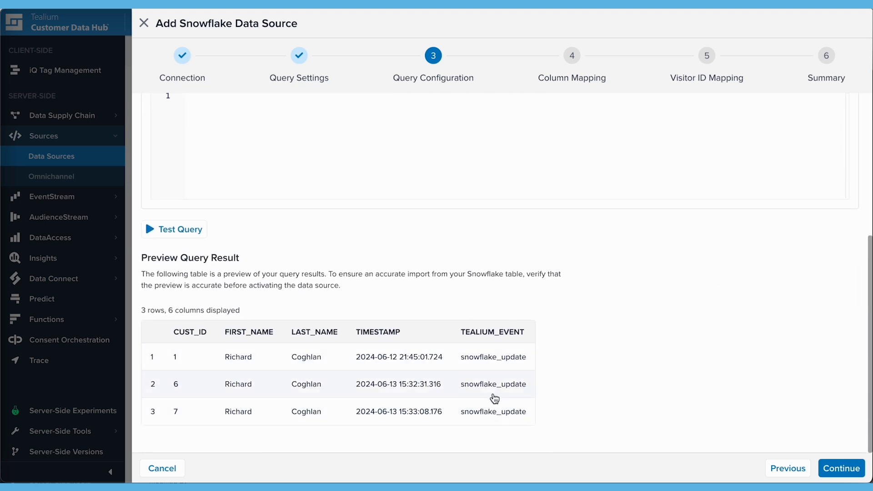
left_click(845, 469)
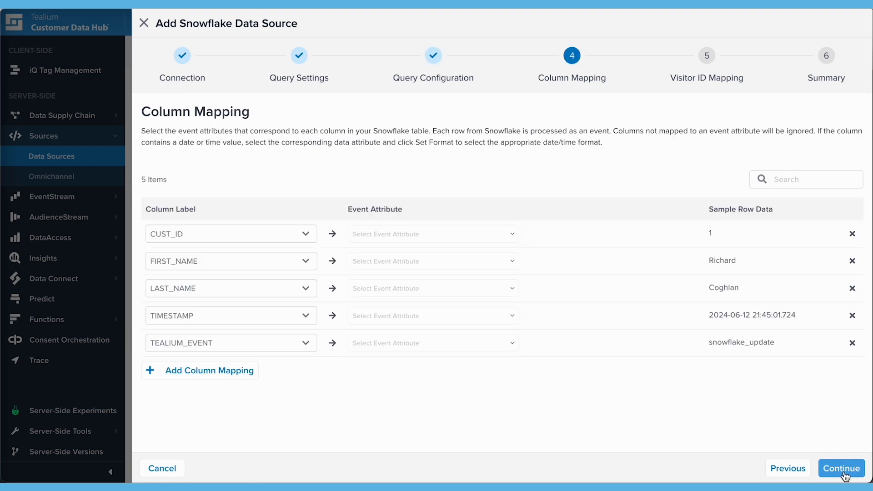
Map the CUST_ID column to the c_customer_id event attribute and FIRST_NAME to customer_first_name
left_click(447, 239)
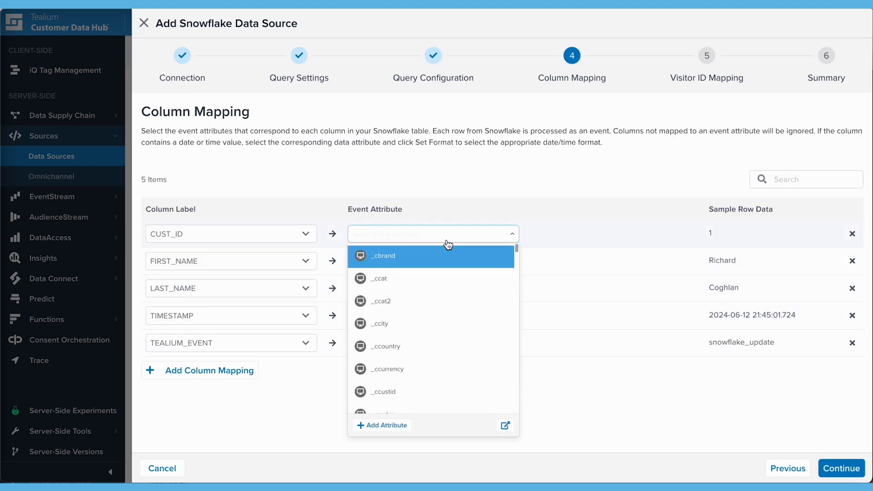
type("customer_id")
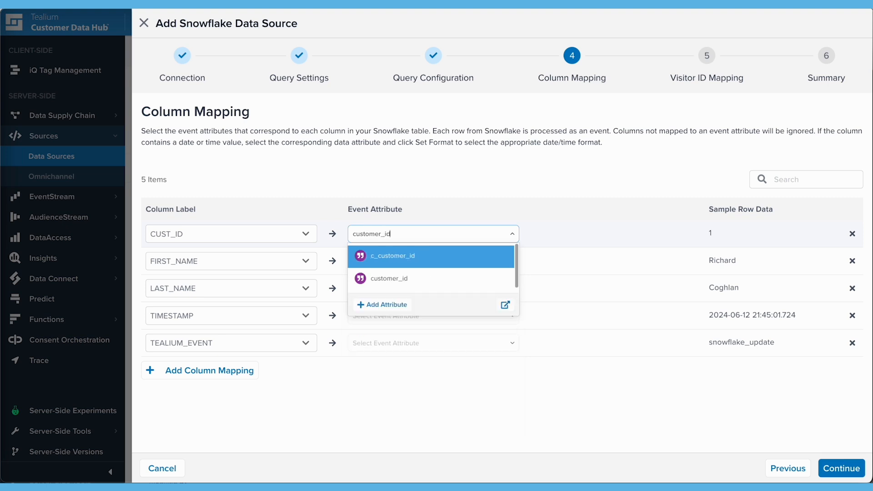
key("Return")
left_click(458, 269)
type("customer_first")
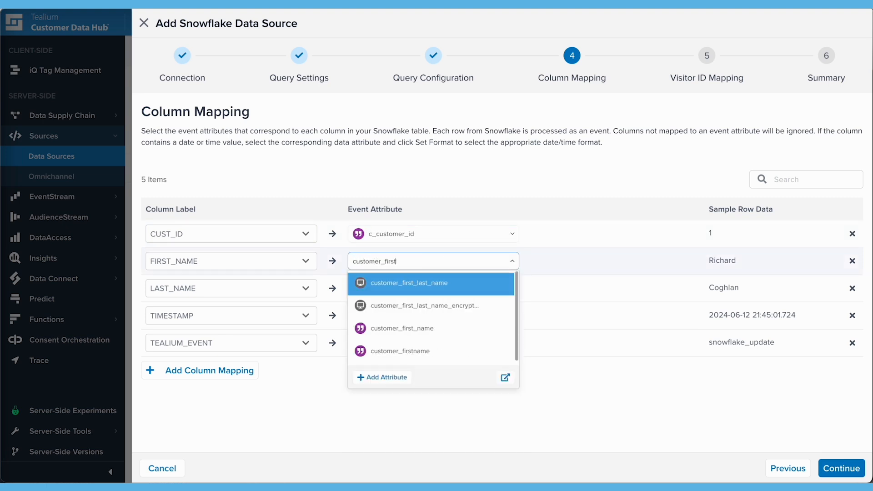
left_click(450, 328)
Map the LAST_NAME column to the customer_last_name event attribute and TIMESTAMP to Last event timestamp
left_click(426, 292)
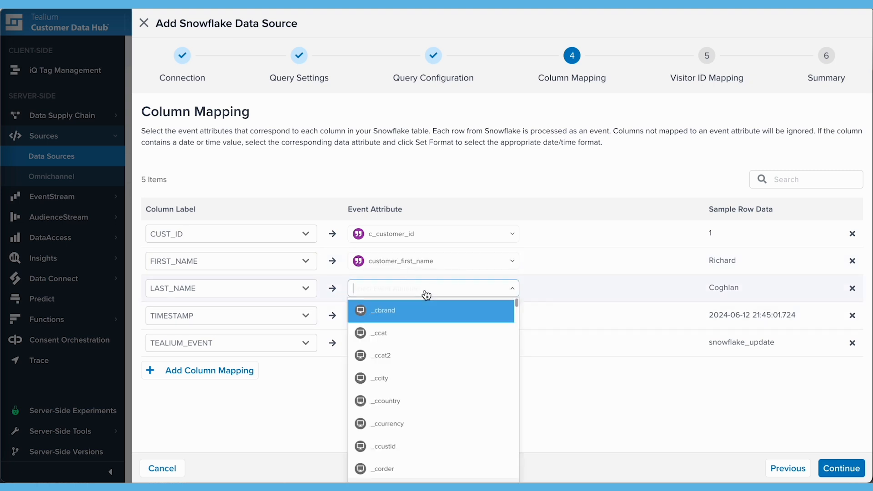
type("customer_last")
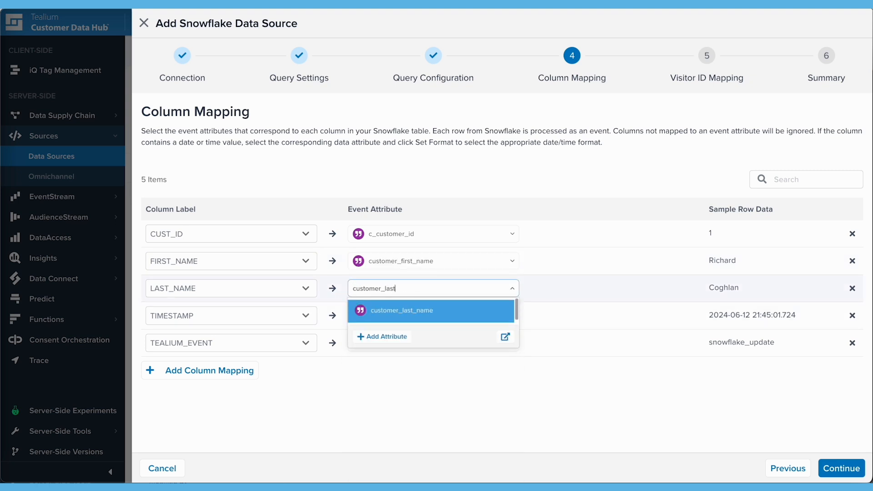
left_click(425, 312)
left_click(421, 315)
type("ti")
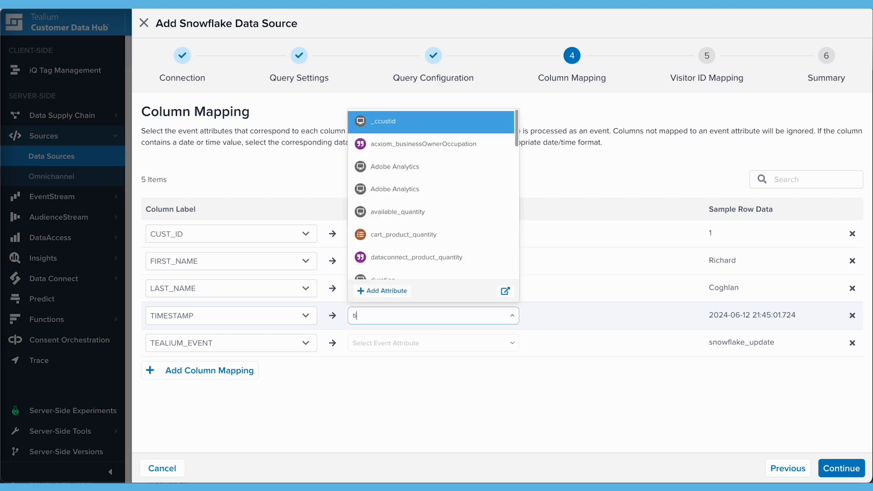
type("mestamp")
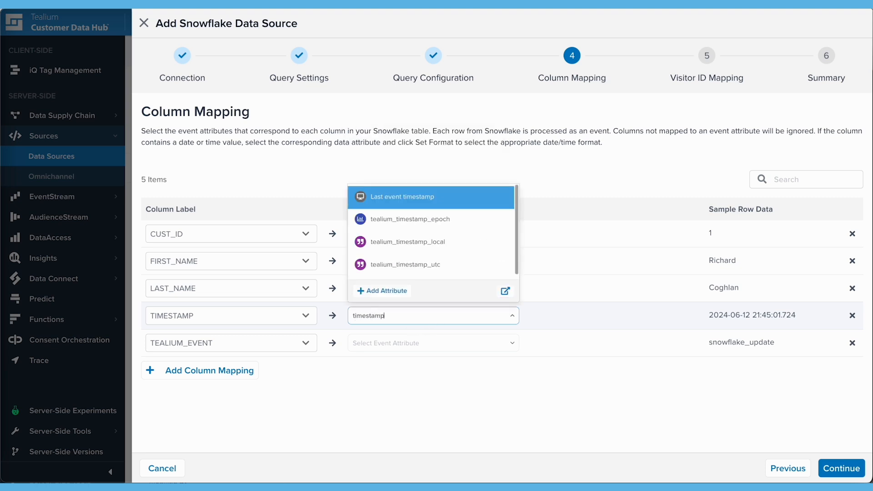
left_click(432, 200)
Map the TEALIUM_EVENT column to the tealium_event attribute and continue to the visitor ID mapping
left_click(429, 344)
type("eealium_ev")
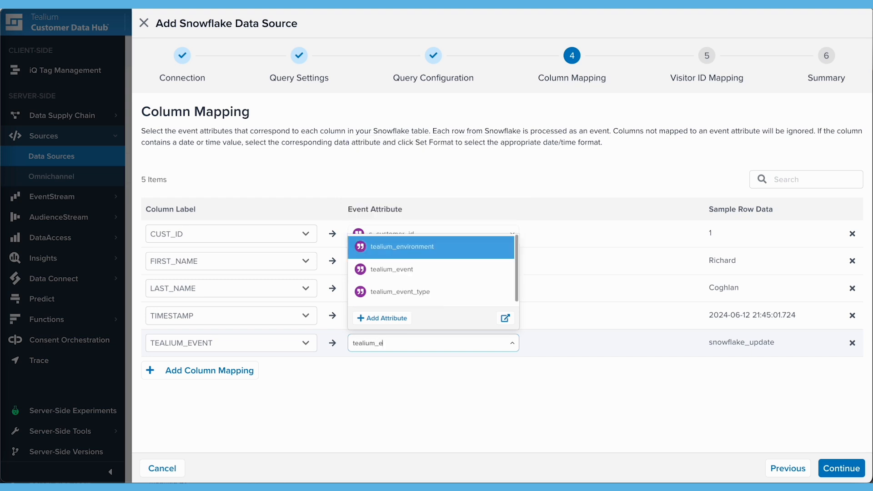
left_click(400, 269)
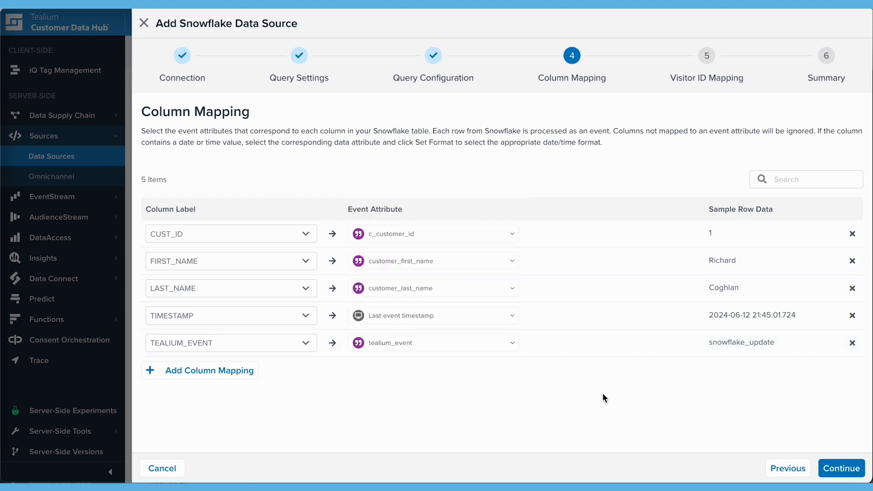
left_click(846, 468)
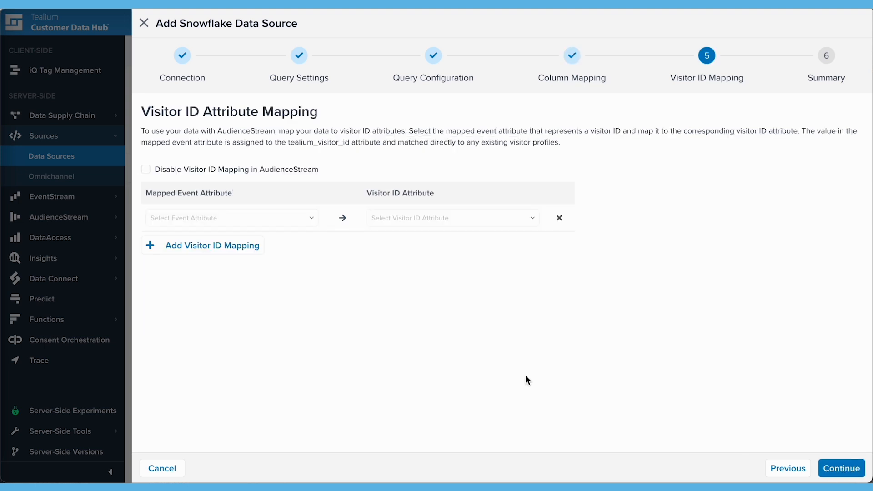
Map the c_customer_id event attribute to the Customer ID visitor ID attribute
left_click(307, 223)
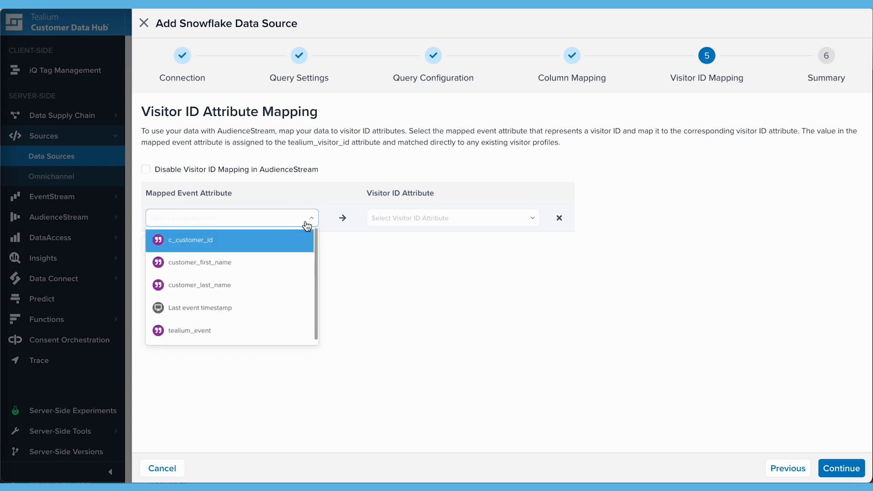
left_click(300, 241)
left_click(438, 221)
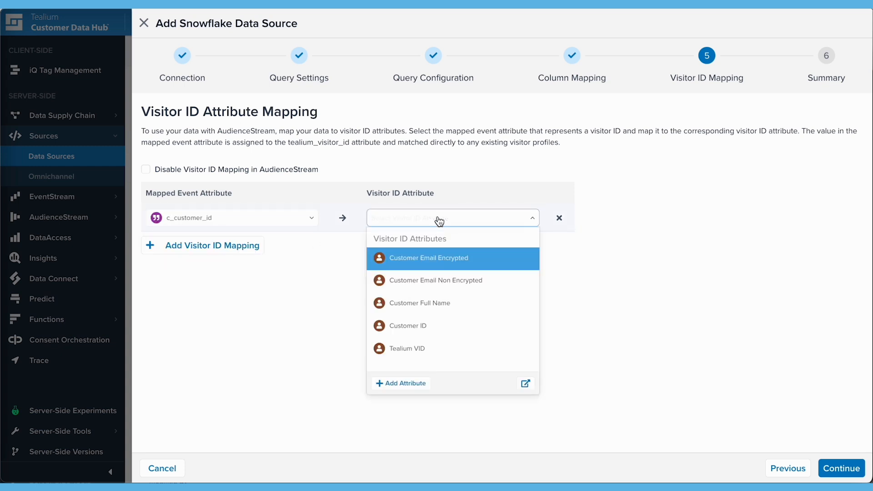
left_click(427, 326)
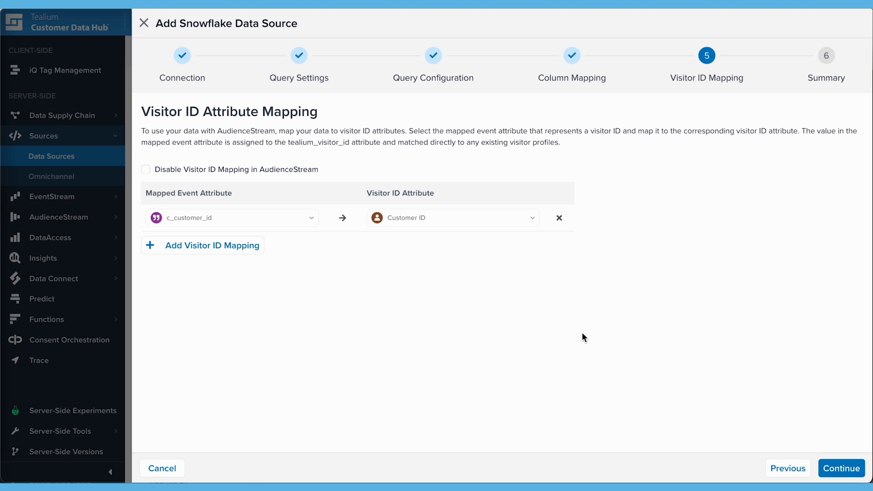
Review the summary of the column and visitor ID mappings, and close the data source setup without finishing it
left_click(841, 468)
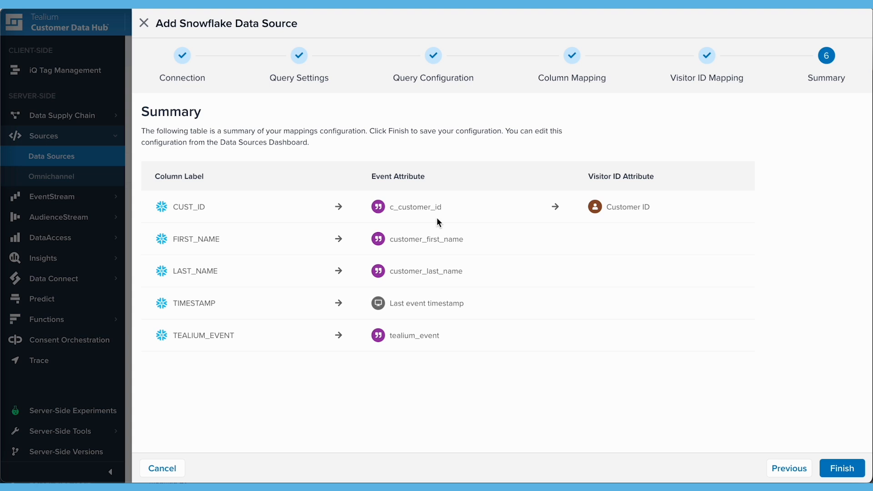
left_click(144, 24)
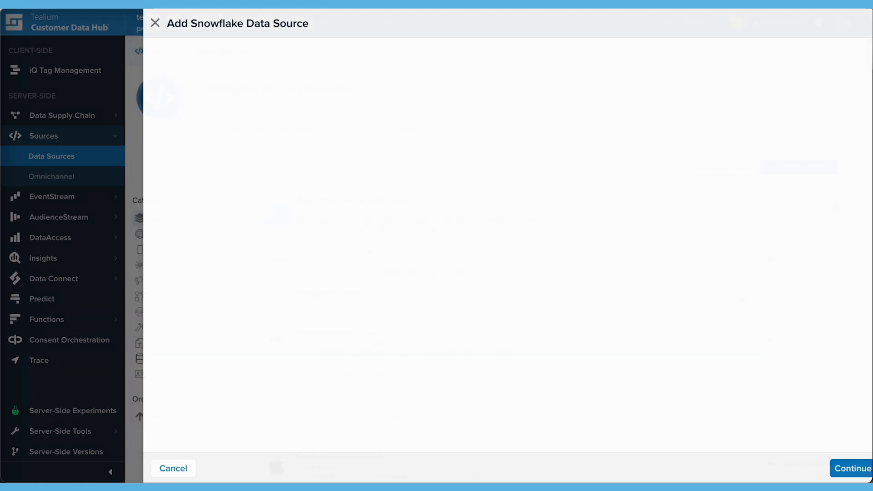